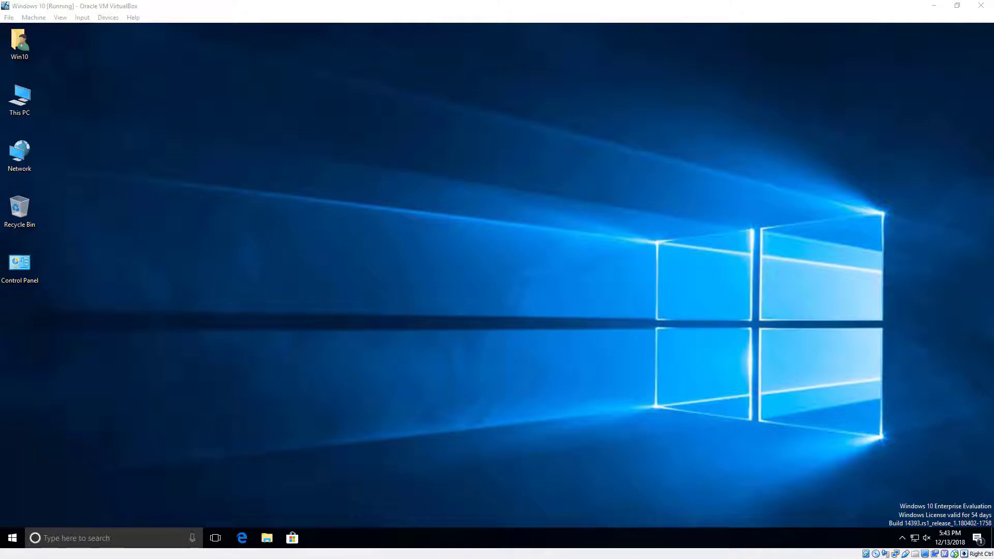
- Launch Edge from the taskbar and Start menu, ending on its Start news feed page
click(240, 538)
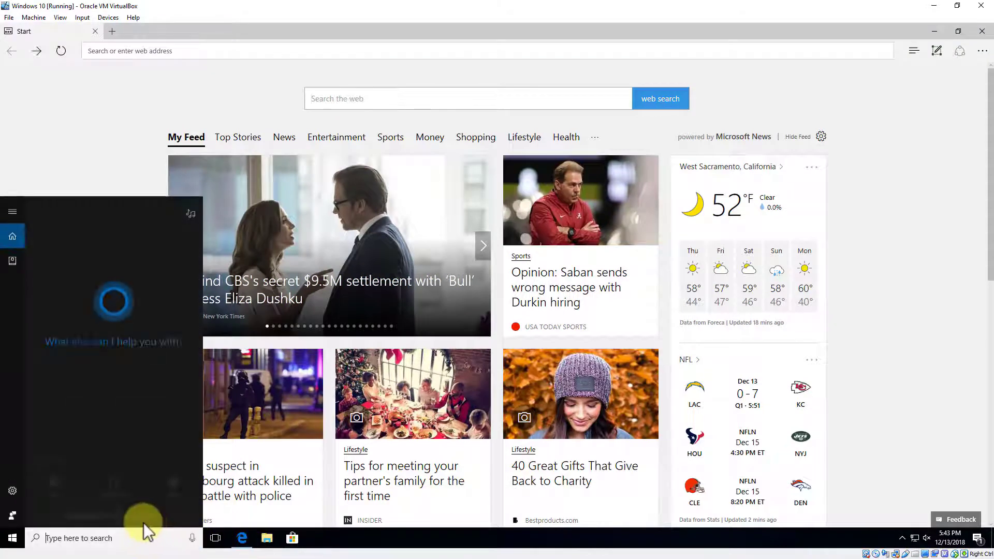
click(12, 539)
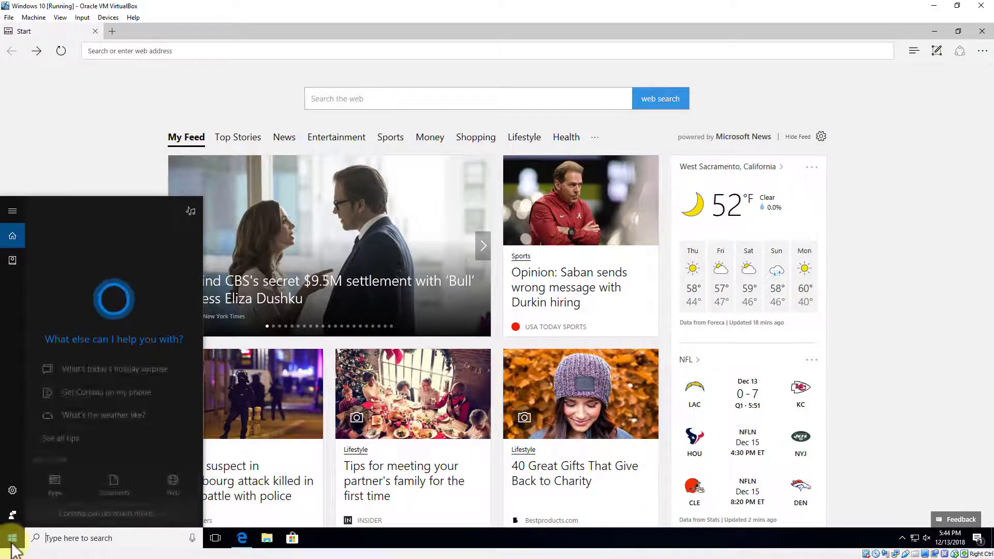
click(204, 303)
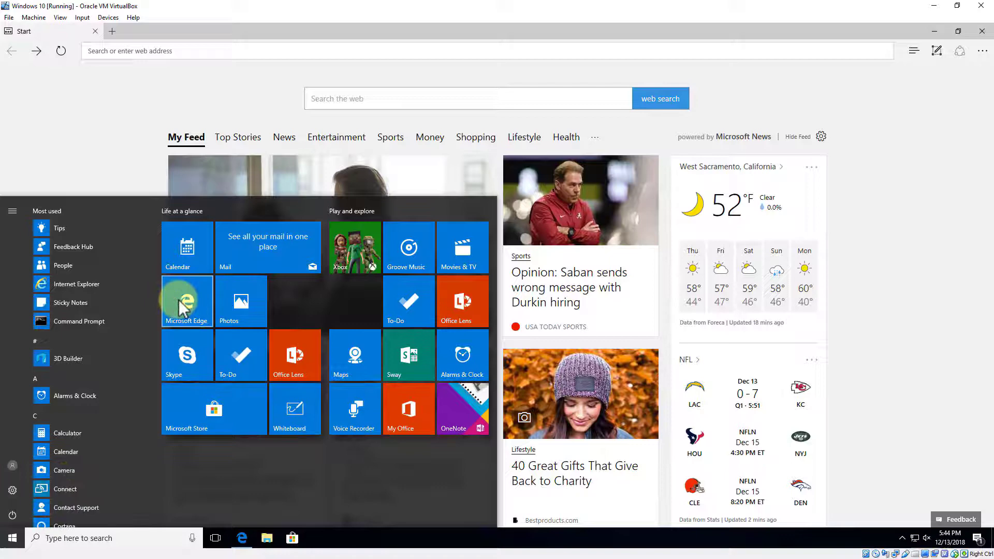
click(934, 194)
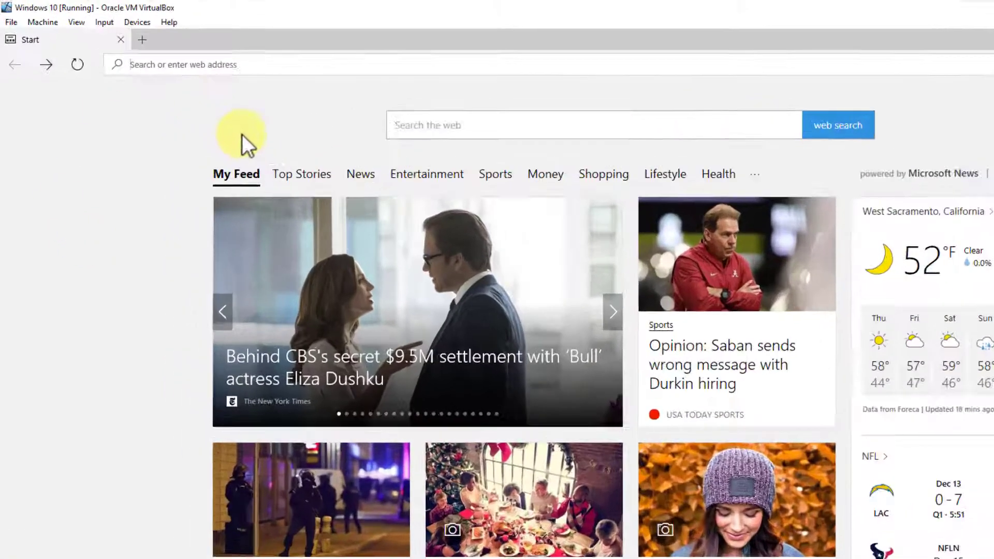
- Enter 'https:' in the address bar, discarding the Google autocomplete, to list secure history sites
text(http:)
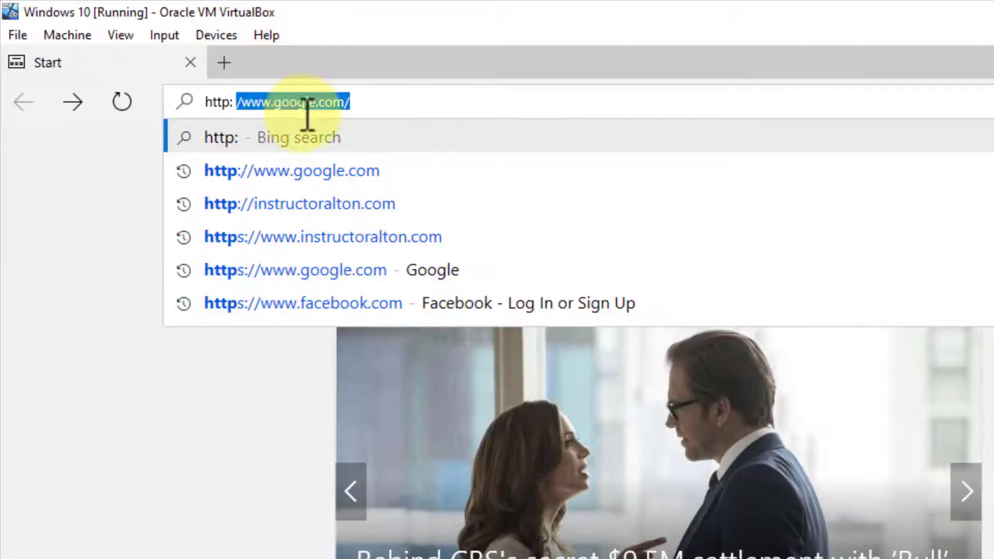
key(BackSpace)
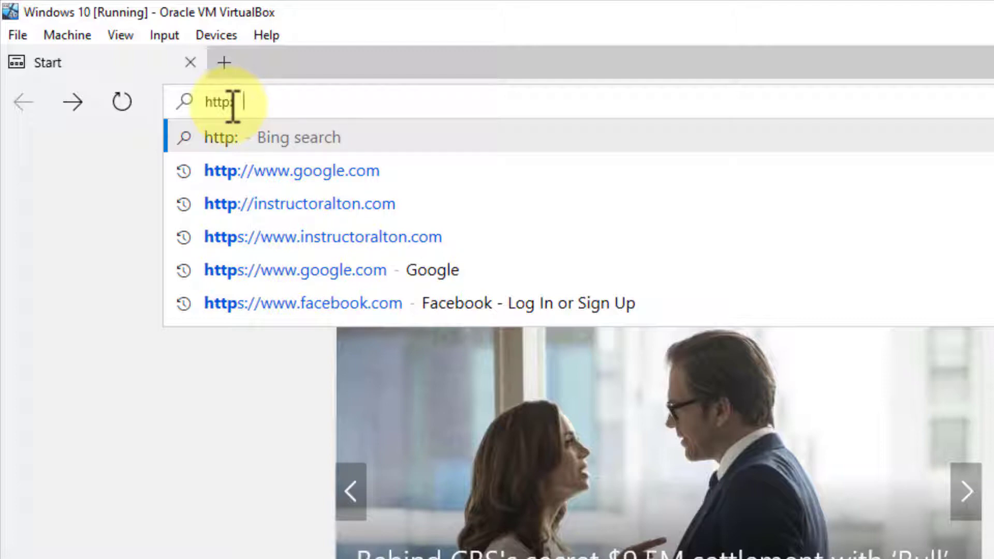
text(s:)
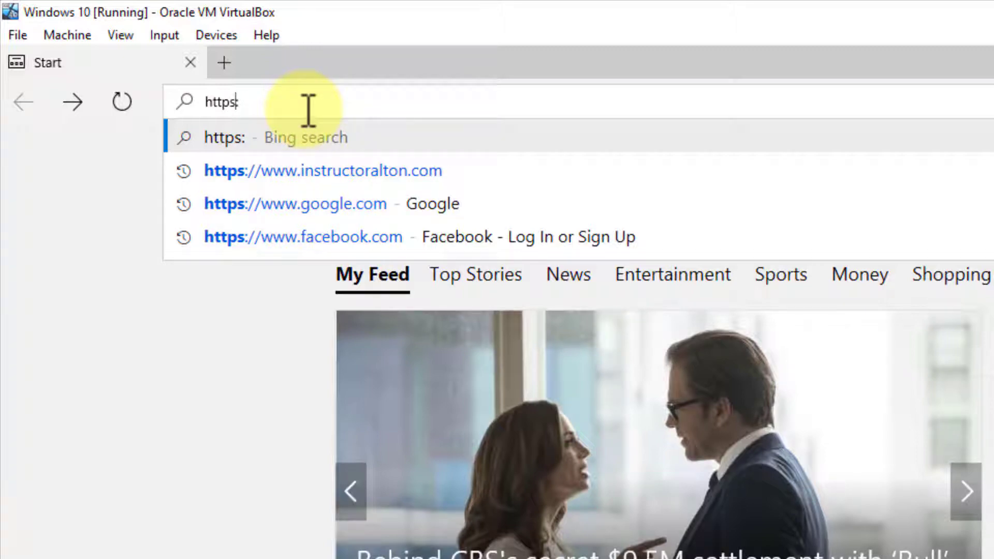
click(231, 207)
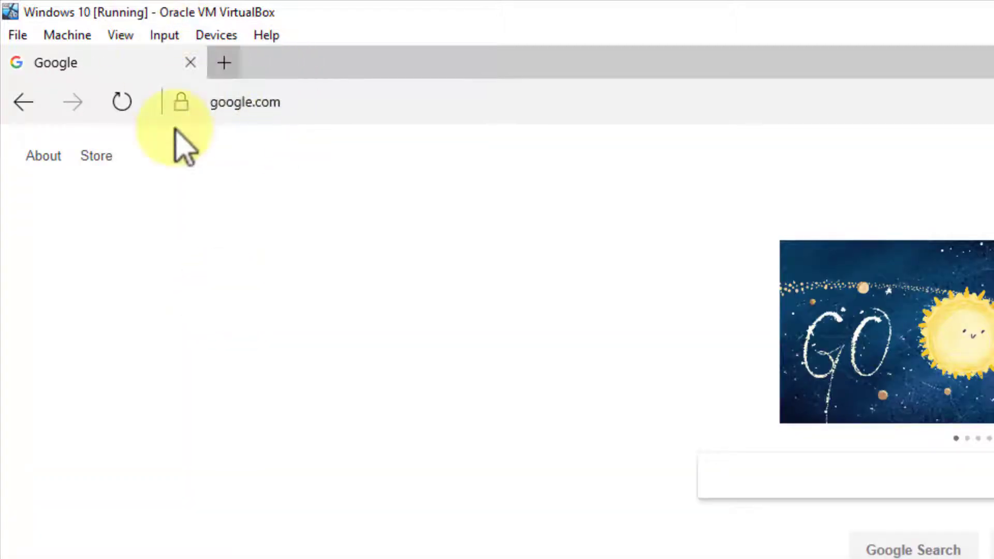
click(214, 106)
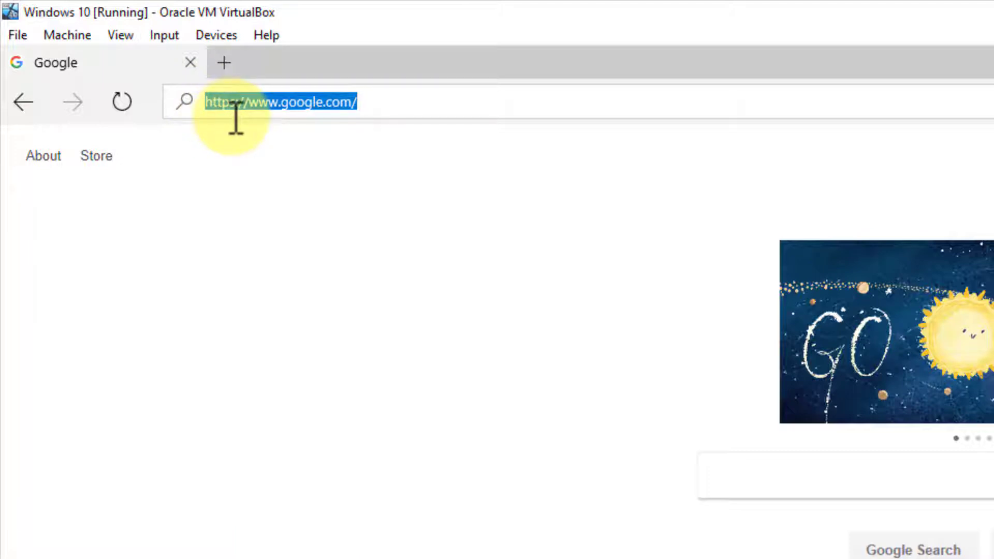
click(229, 188)
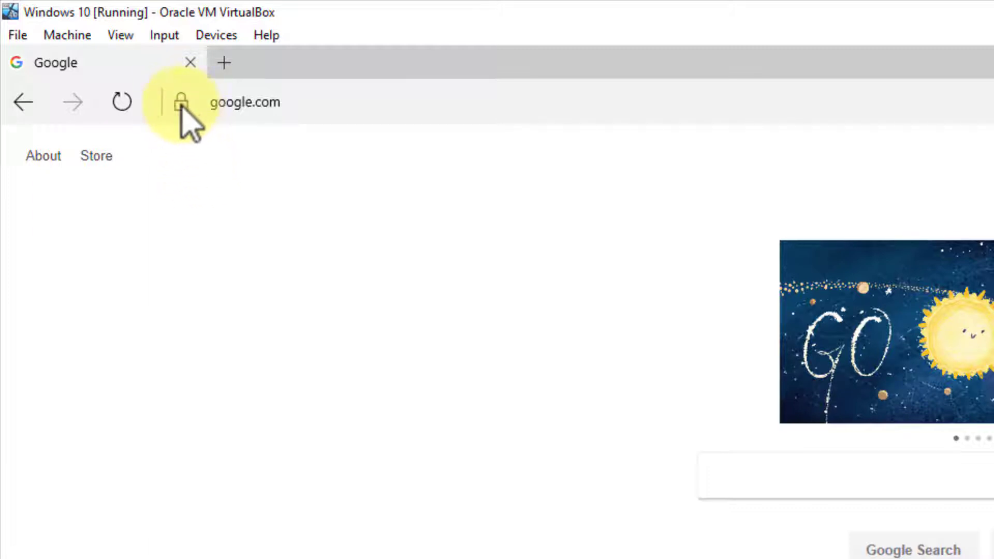
- Show Google's website identification details, closing the stray Bing help tab, to see GlobalSign verification
click(180, 106)
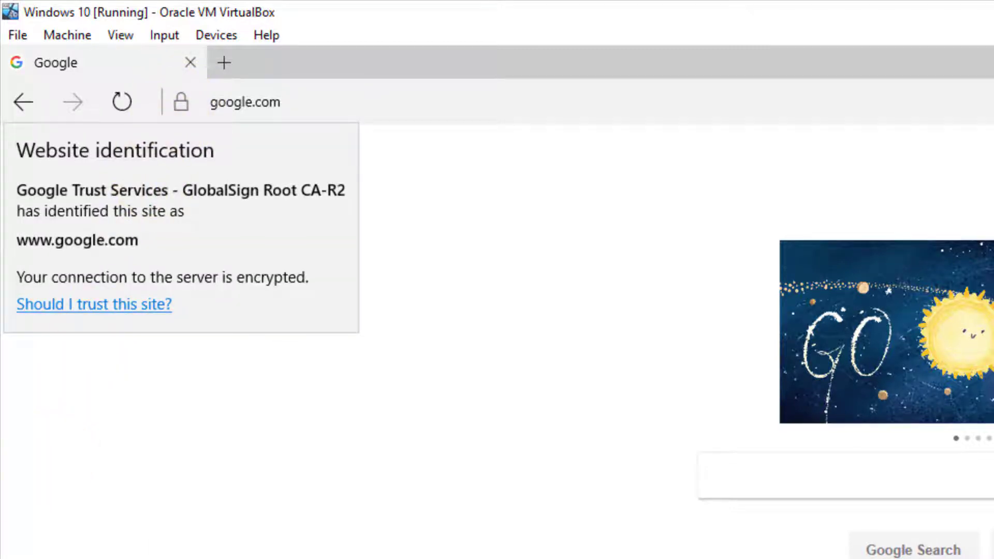
key(ctrl+2)
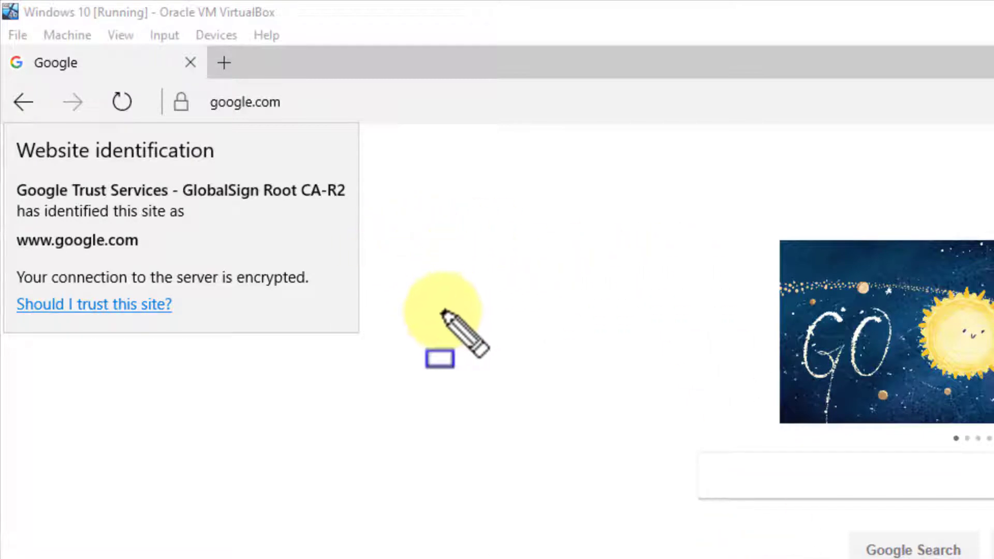
mouse_move(425, 267)
mouse_down()
mouse_move(334, 281)
mouse_move(8, 292)
mouse_move(8, 305)
mouse_move(7, 290)
mouse_move(8, 327)
mouse_up()
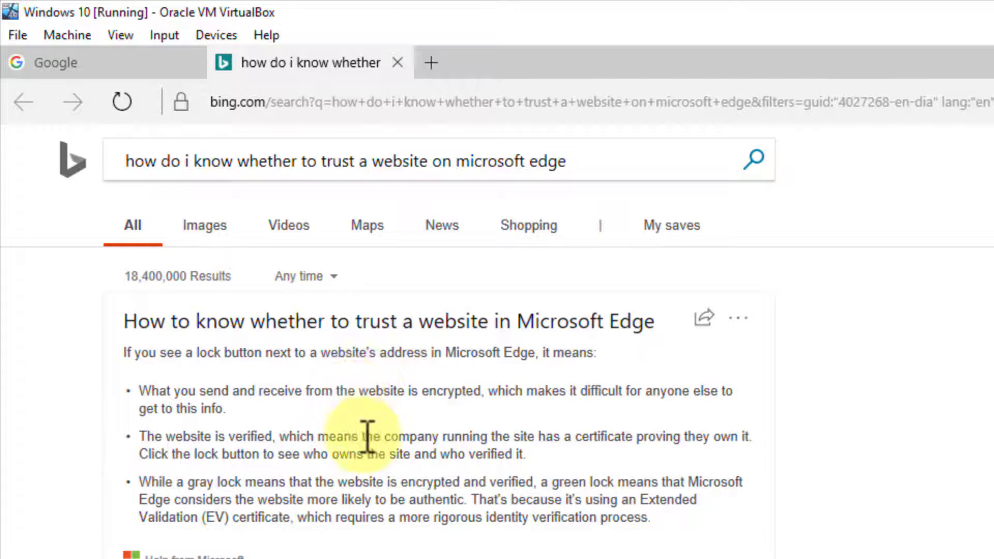
click(397, 63)
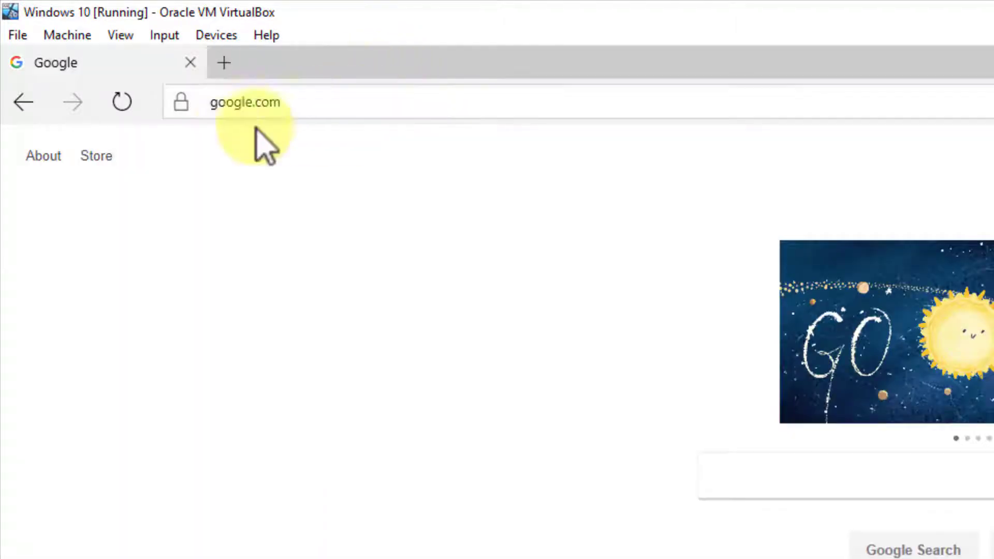
click(181, 102)
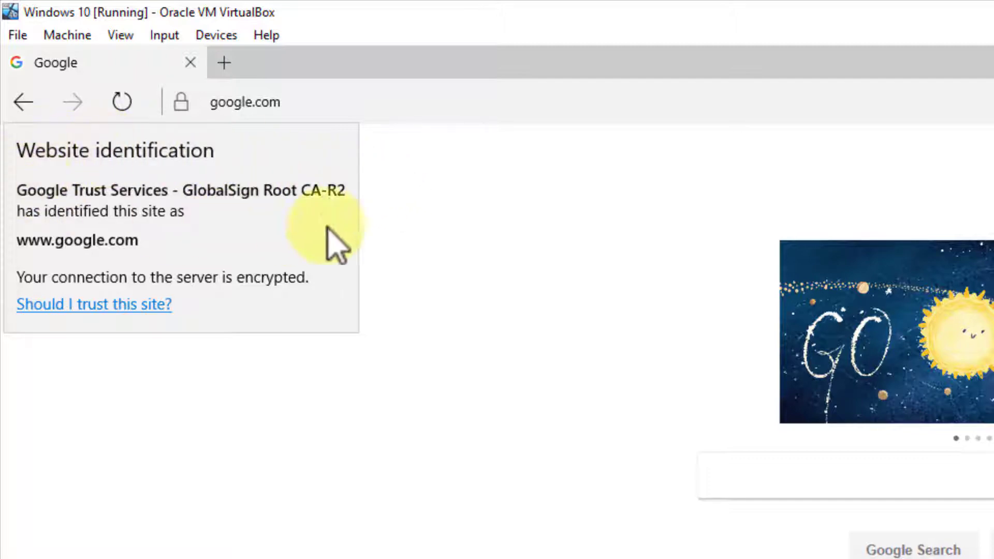
- Dismiss the identification details and search Bing for 'bank of america' from the address bar
click(453, 279)
click(315, 101)
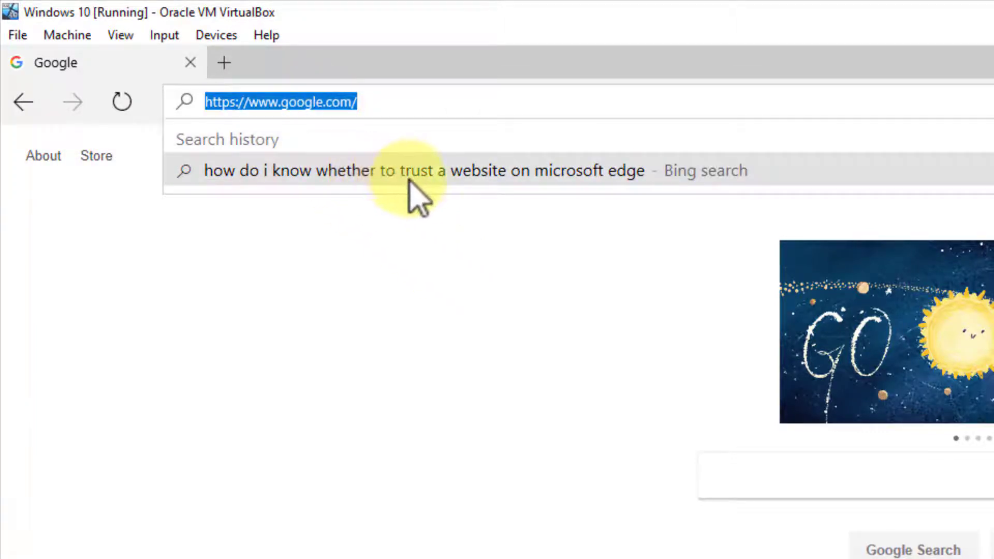
text(ba)
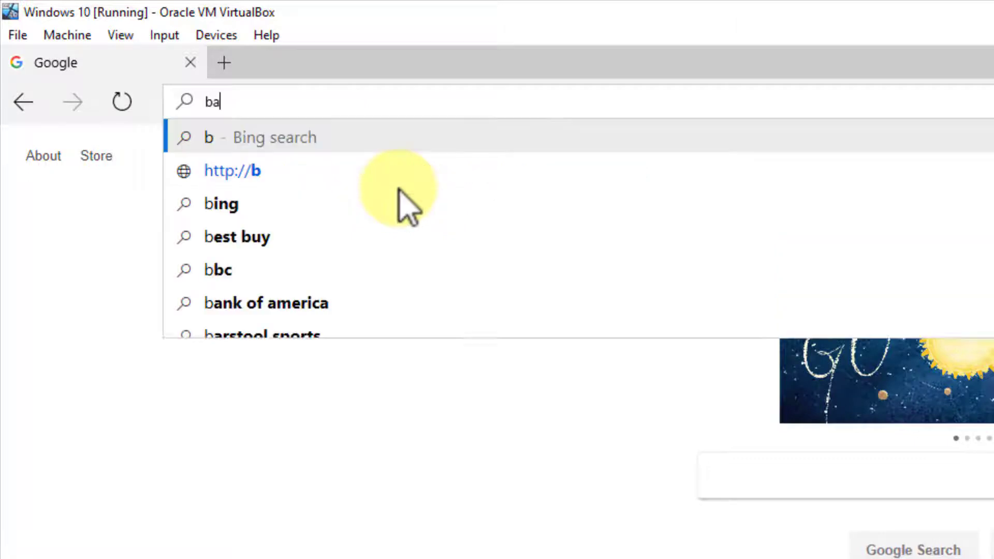
text(nk+of)
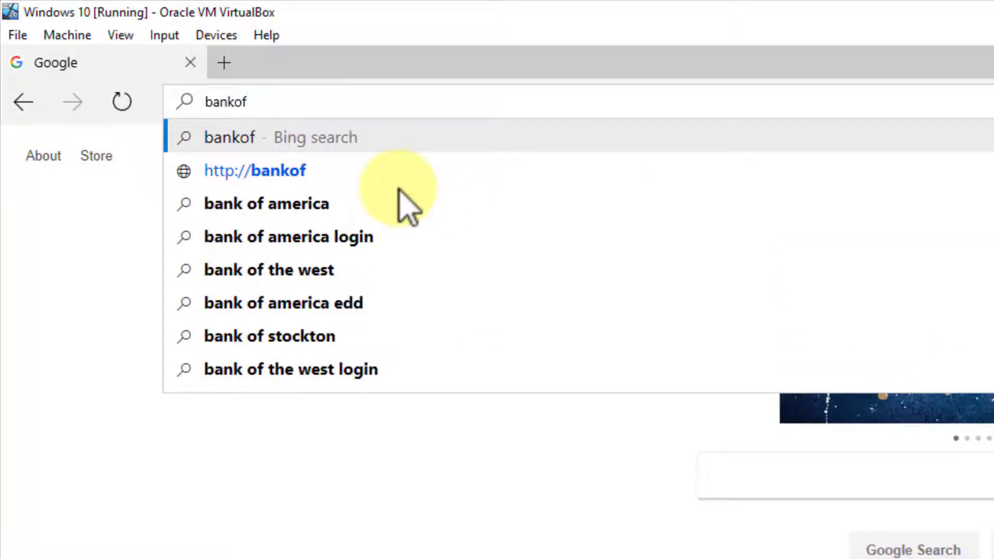
key(Down)
click(406, 204)
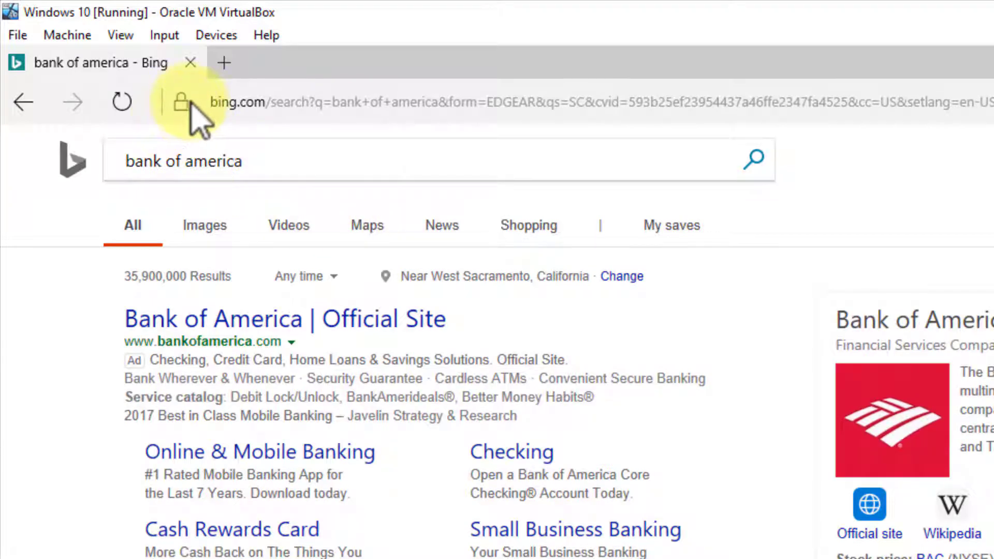
- Inspect the full Bing search address, then return to the Bank of America results page
click(231, 103)
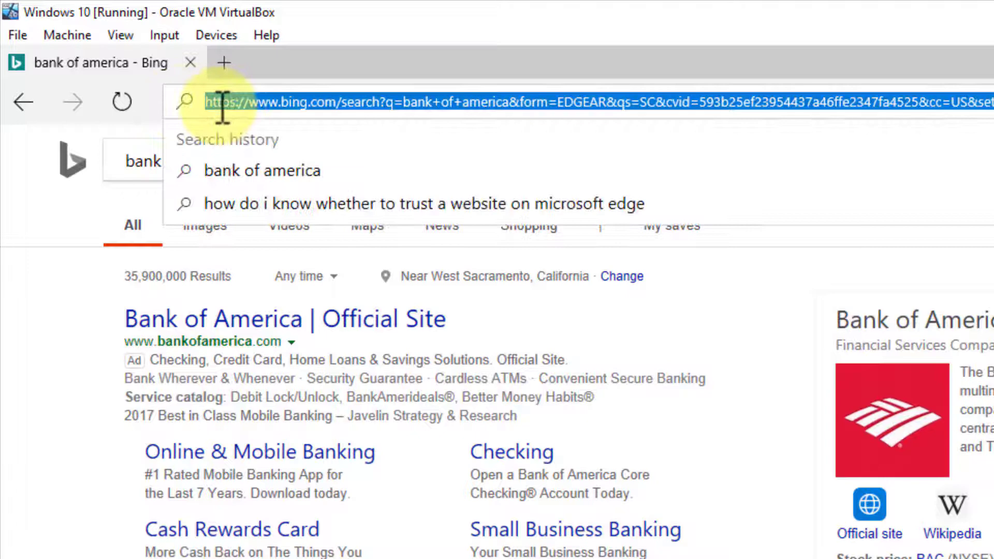
click(231, 104)
click(22, 422)
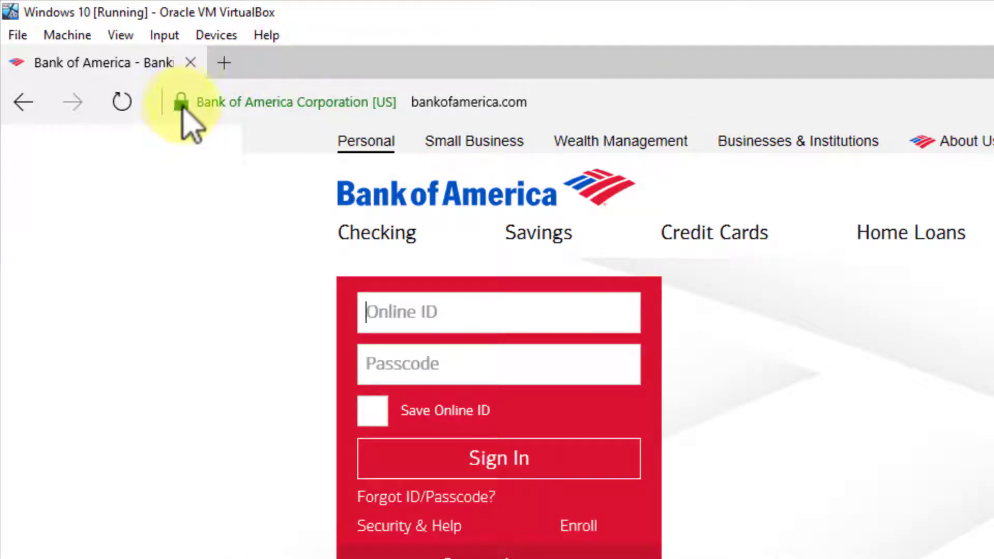
- Check Bank of America's website identification, showing its Entrust.net-verified identity
click(181, 100)
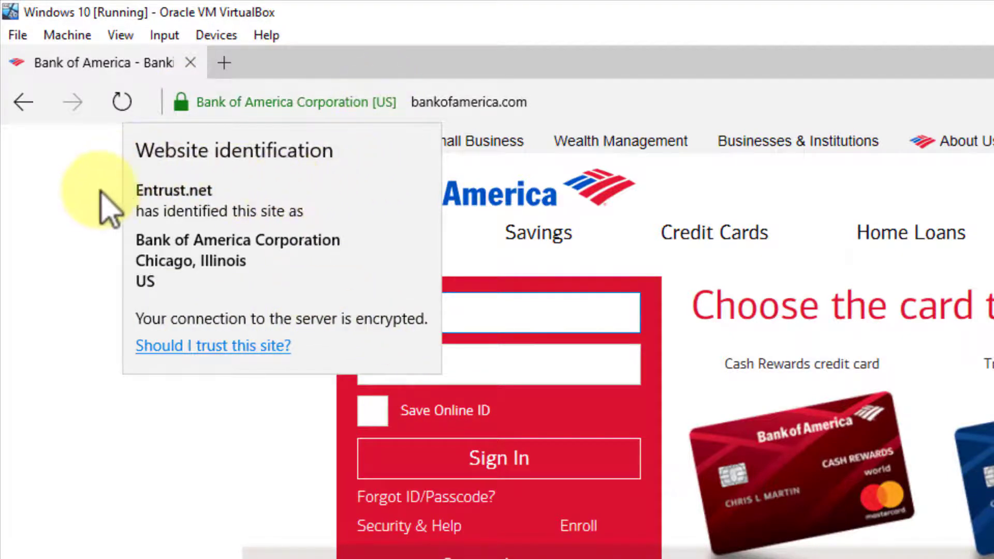
click(81, 305)
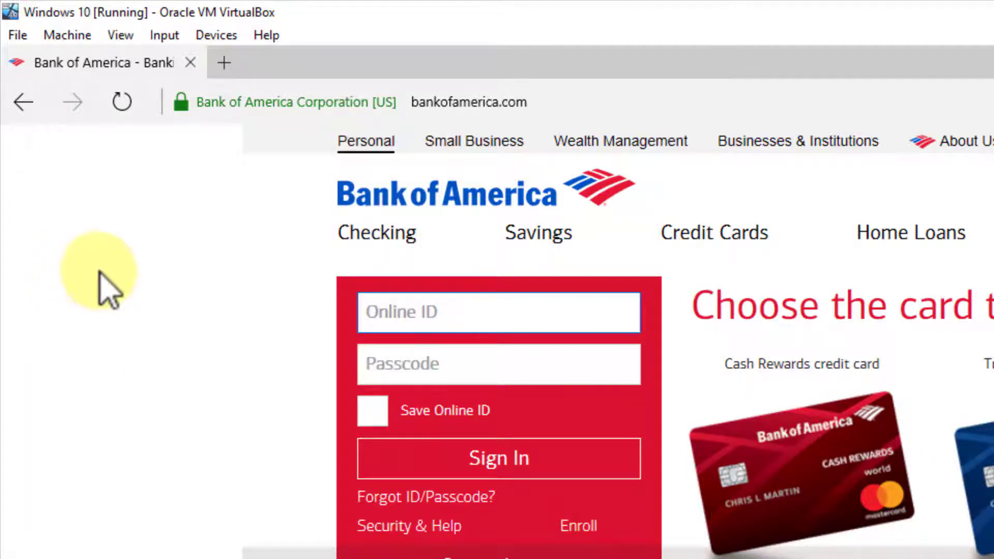
click(371, 110)
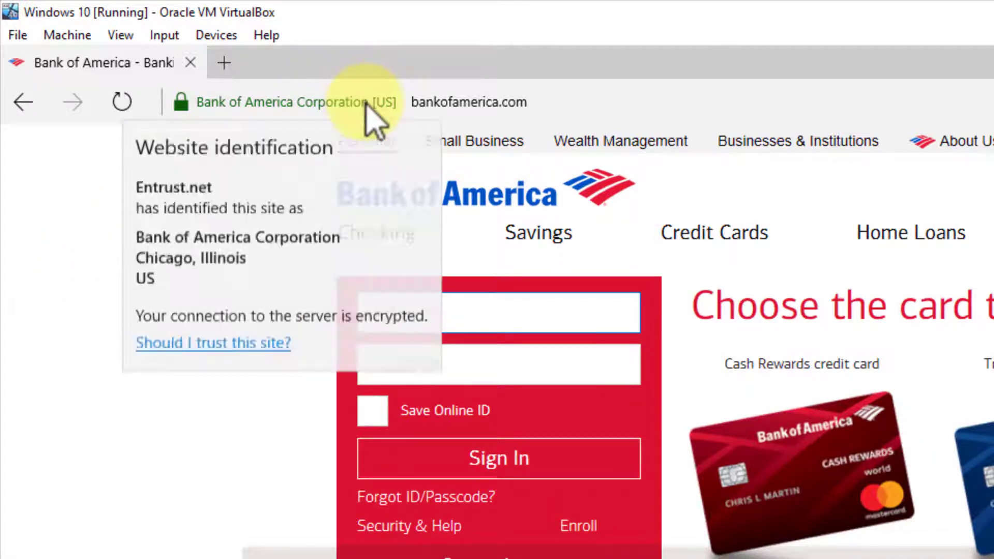
click(421, 100)
- Select the 'https' part of the Bank of America address, then close the tab to exit Edge
click(408, 102)
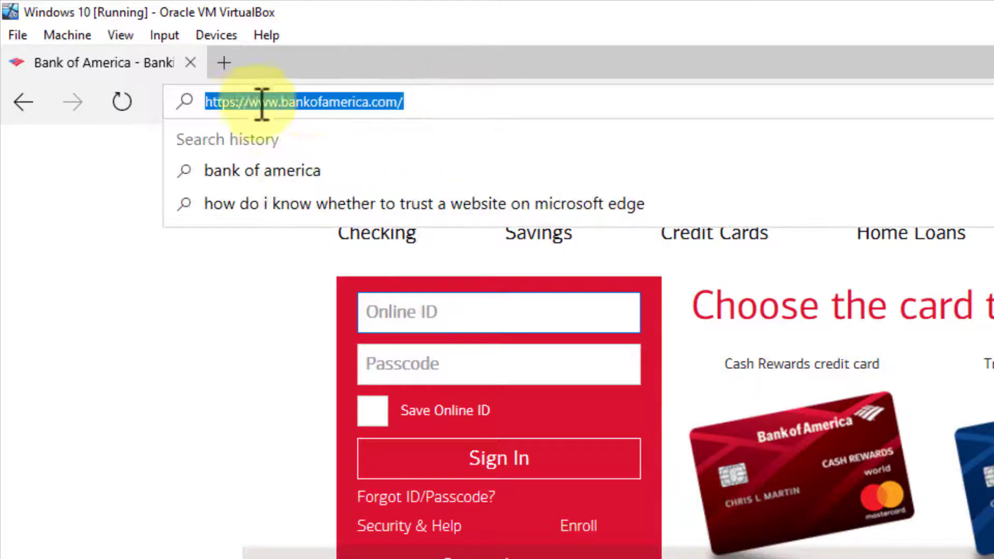
click(240, 104)
double_click(218, 102)
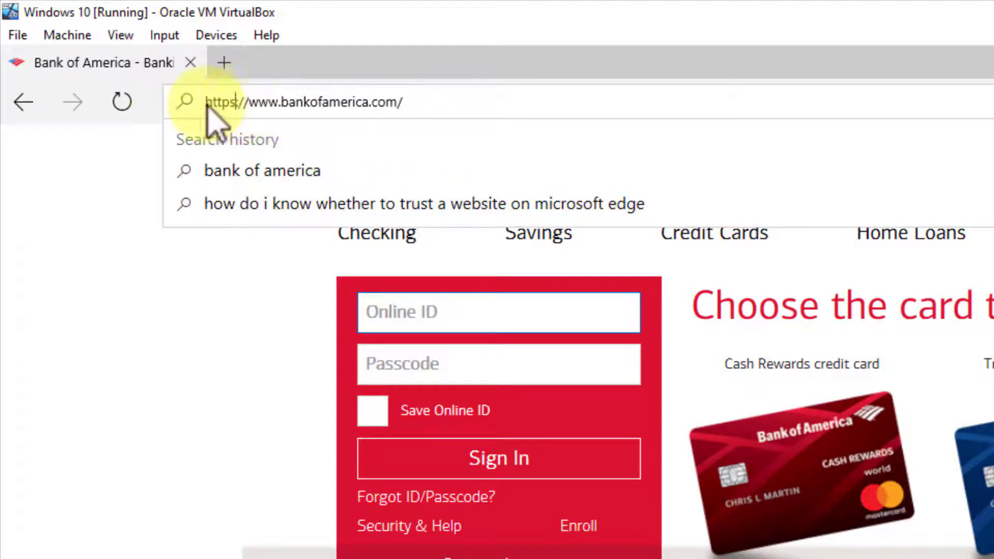
click(151, 321)
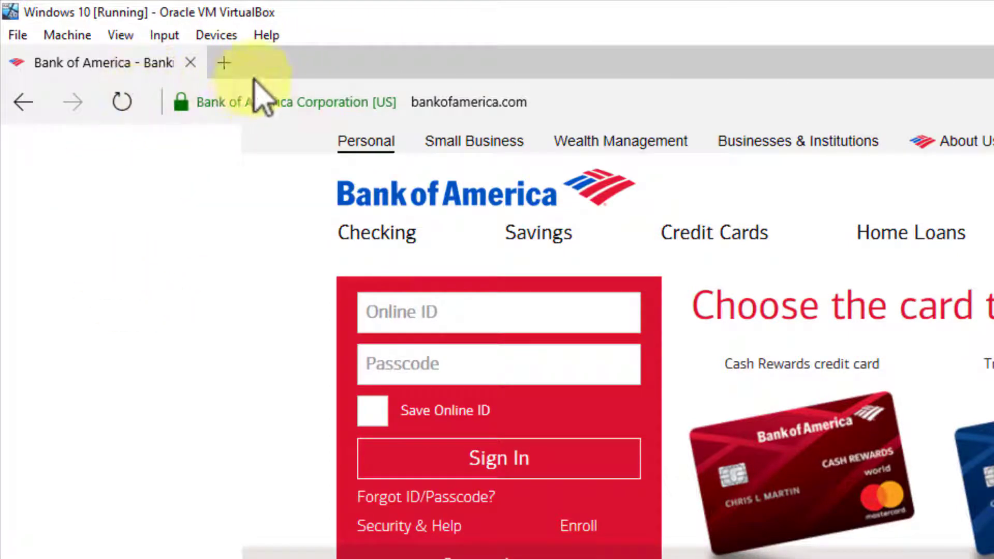
click(190, 63)
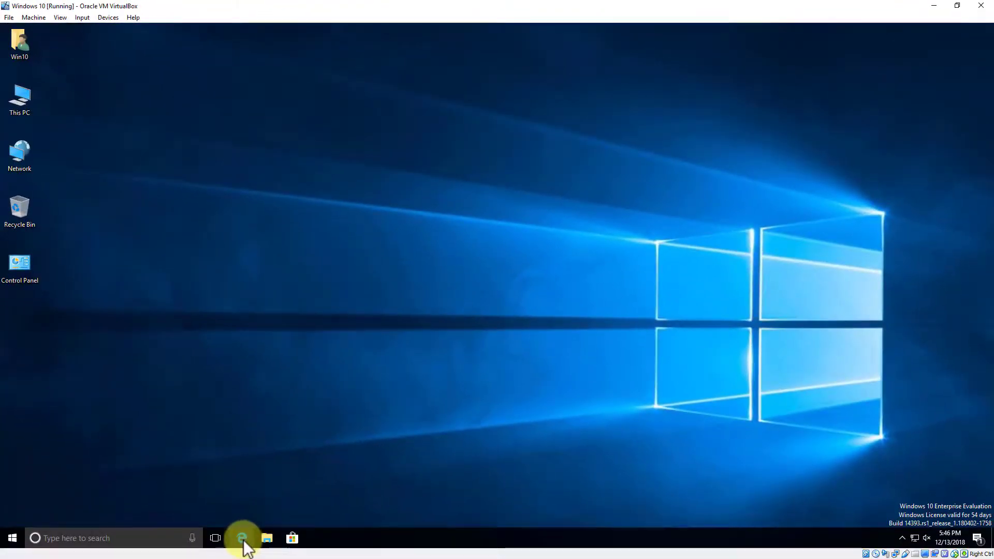
- Relaunch Edge and go through Settings to View advanced settings
click(242, 539)
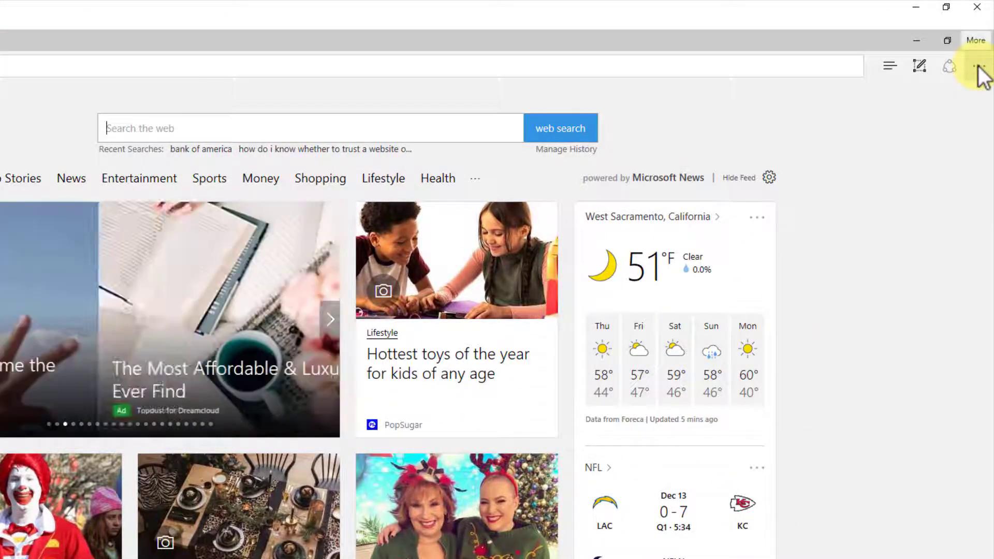
click(978, 66)
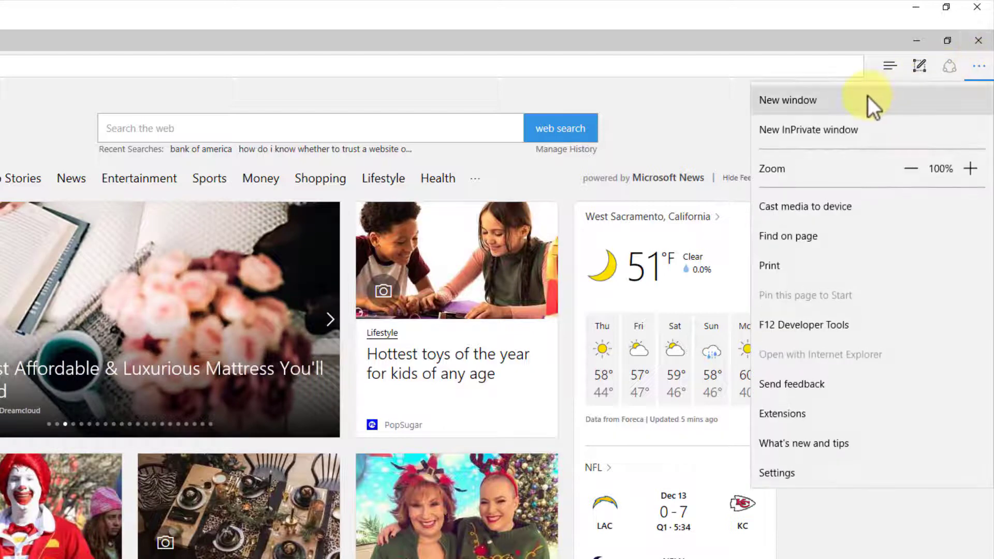
click(777, 477)
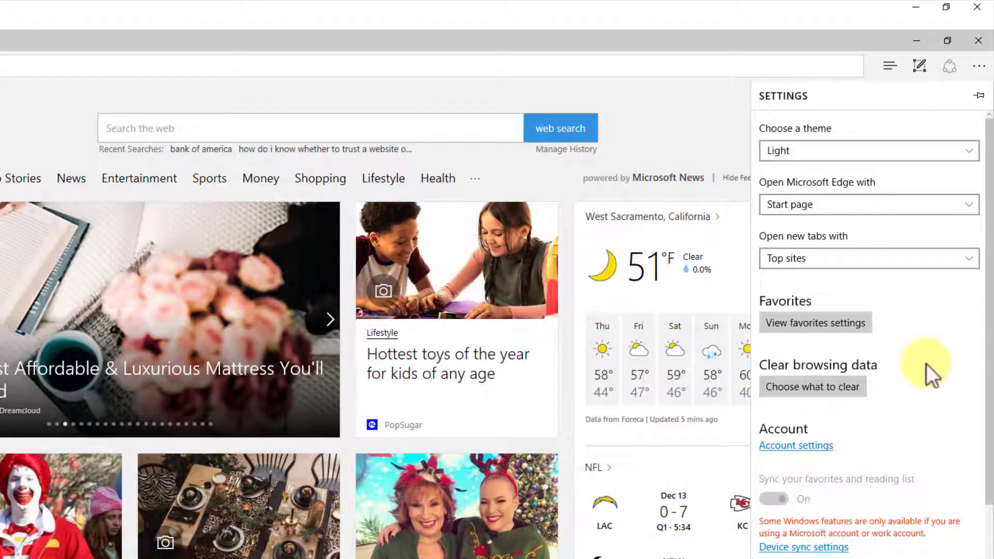
scroll(926, 364, down, 5)
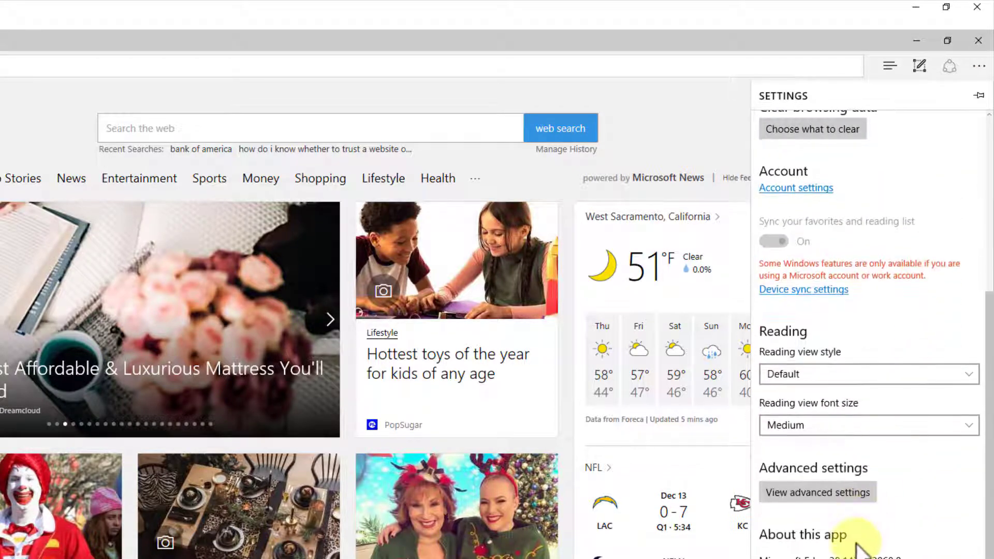
click(812, 492)
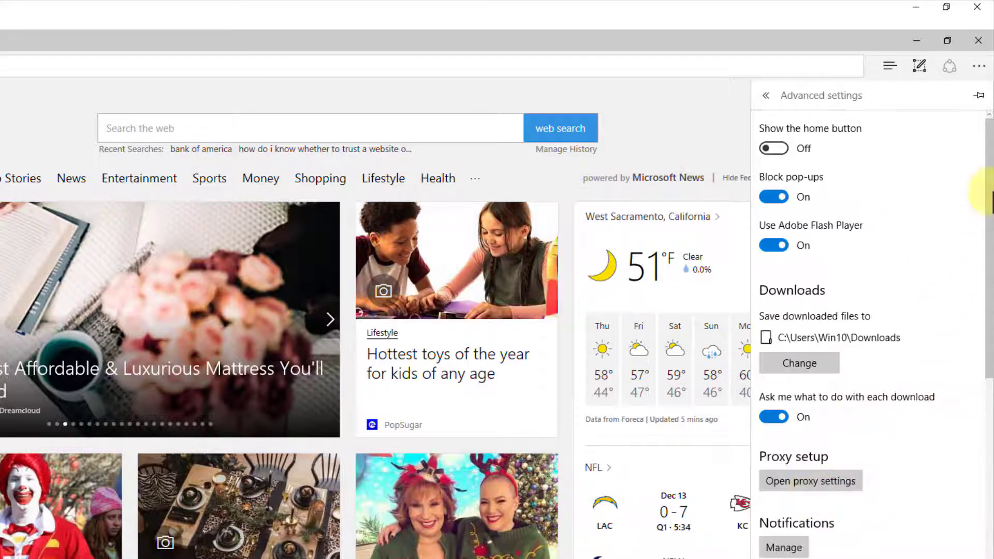
- Scroll the Advanced settings down to confirm the SmartScreen Filter toggle is On
drag(988, 182, 988, 551)
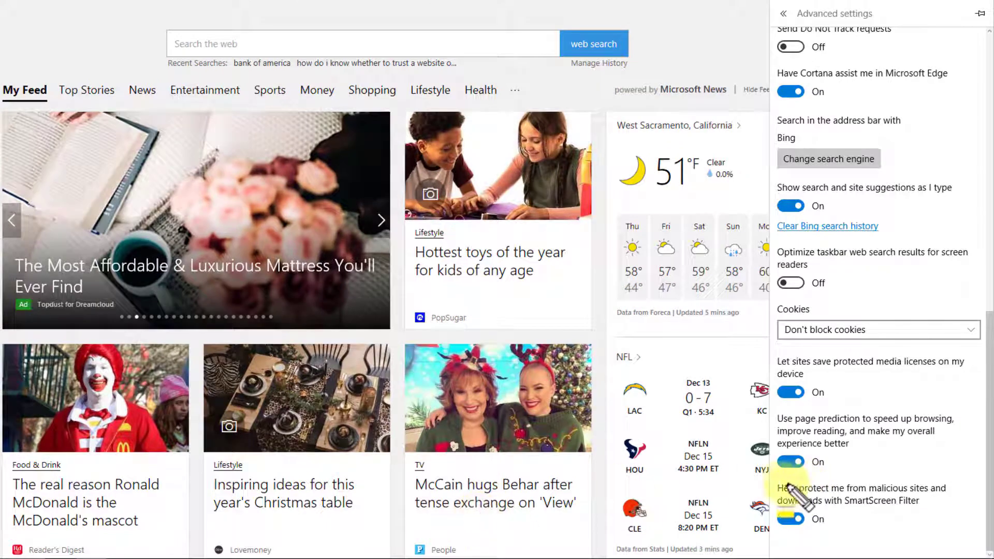
mouse_move(776, 487)
mouse_down()
mouse_move(955, 528)
mouse_move(953, 511)
mouse_up()
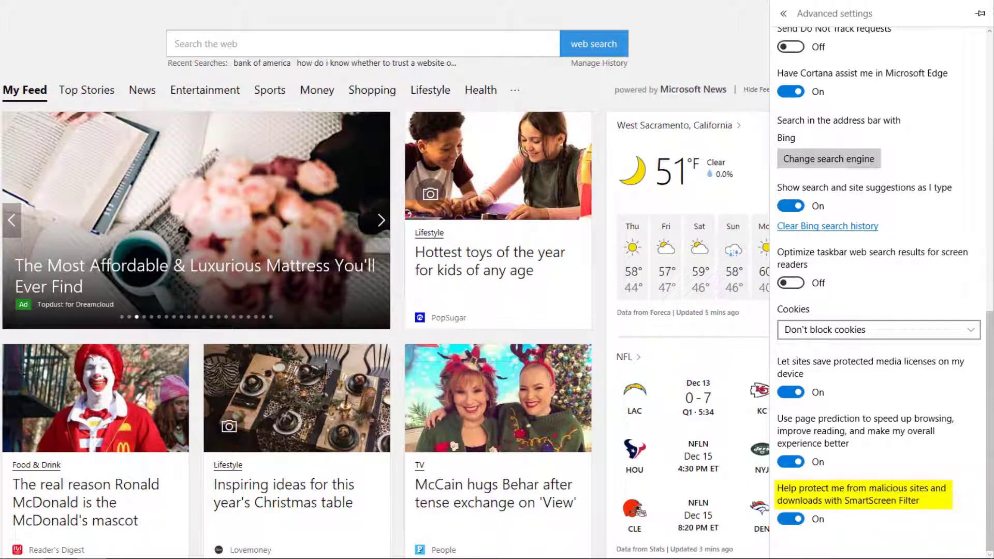
drag(963, 451, 925, 496)
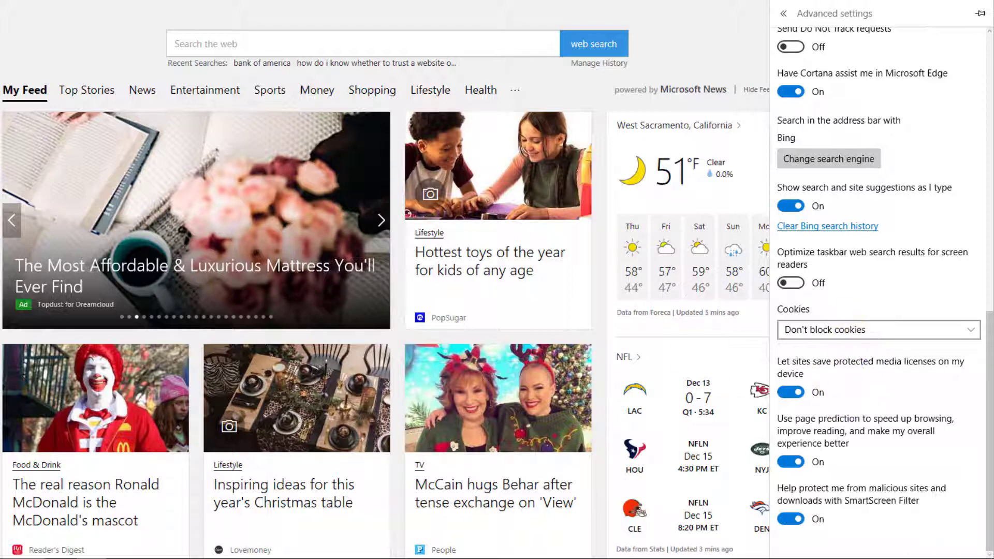
click(859, 328)
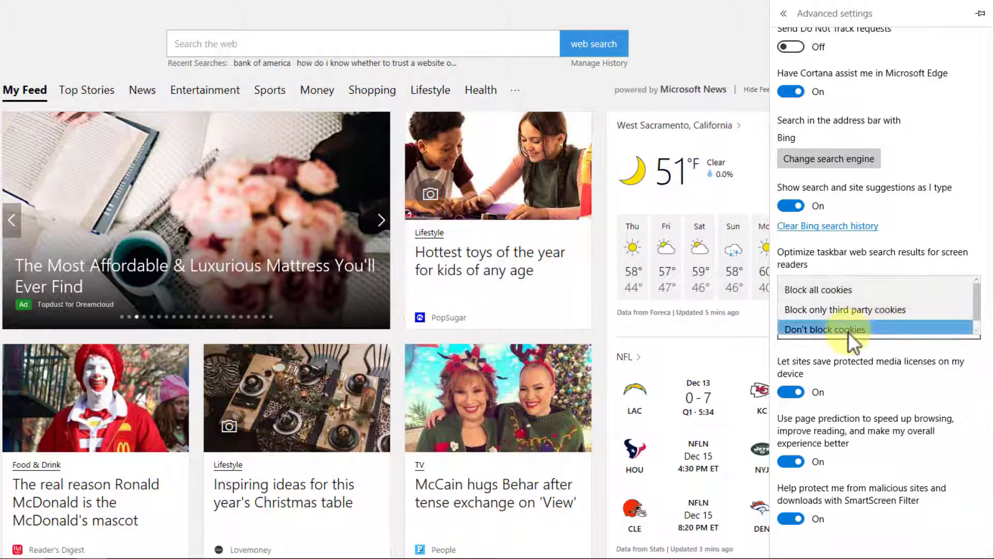
click(866, 354)
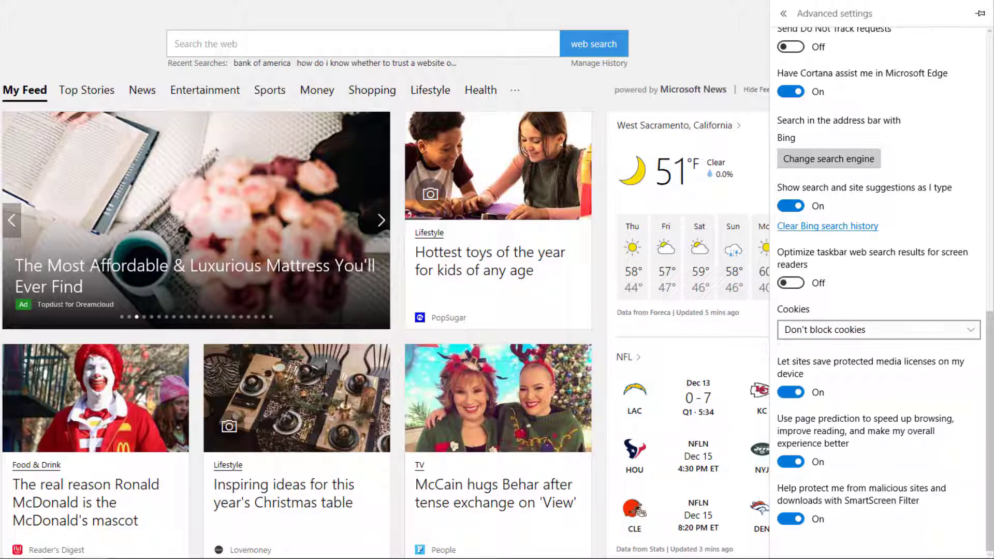
mouse_move(776, 300)
mouse_down()
mouse_move(952, 351)
mouse_move(983, 348)
mouse_up()
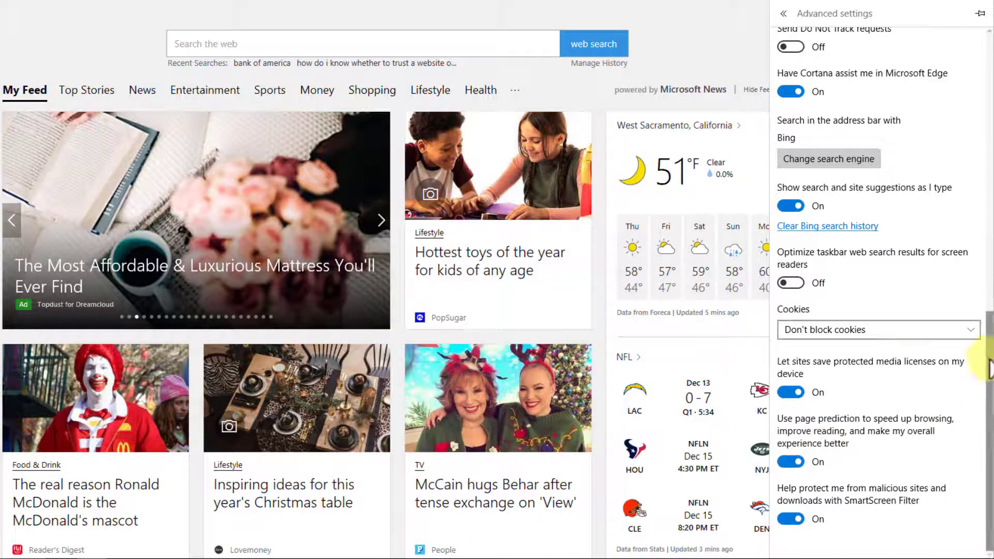
- Switch 'Offer to save passwords' and 'Save form entries' to Off under Privacy and services
drag(989, 376, 987, 281)
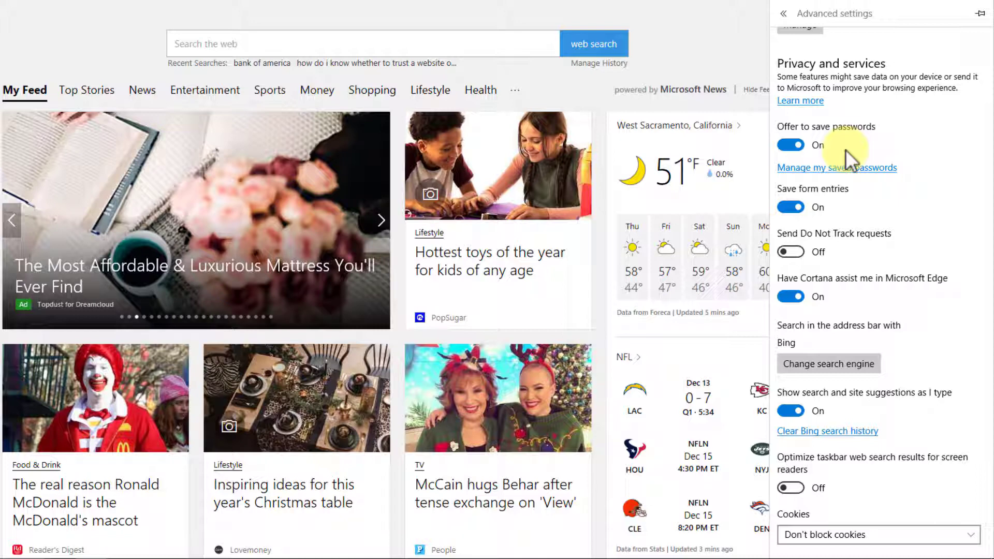
click(788, 147)
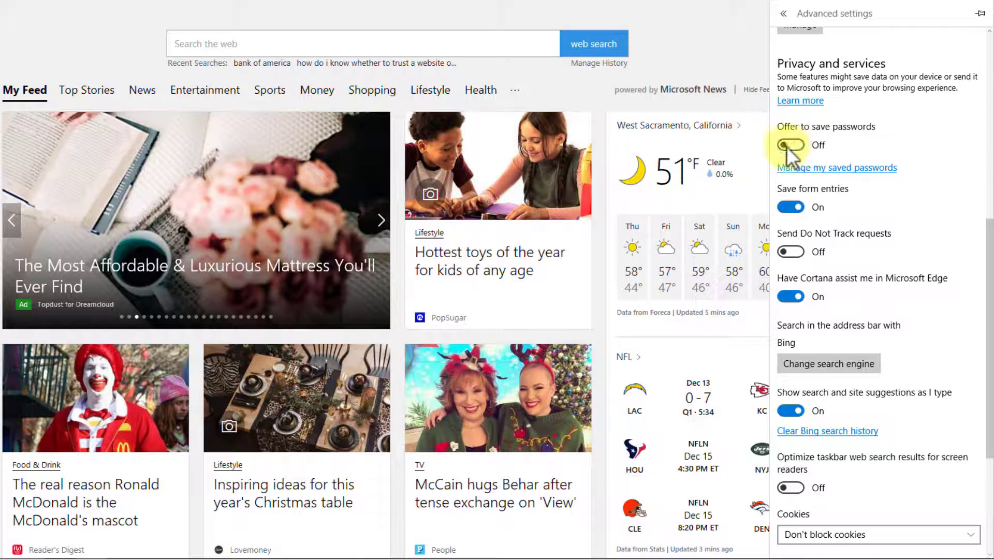
click(785, 208)
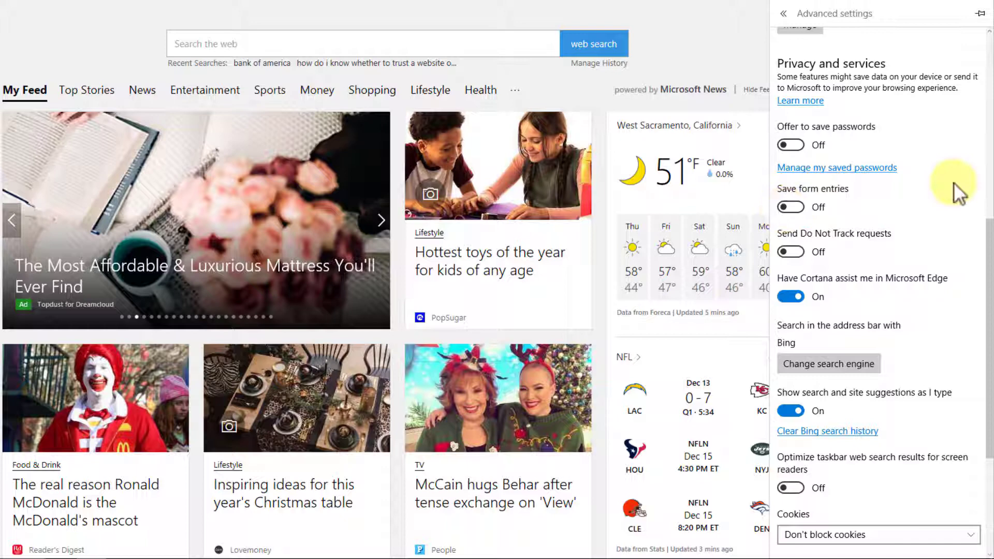
scroll(983, 331, up, 1)
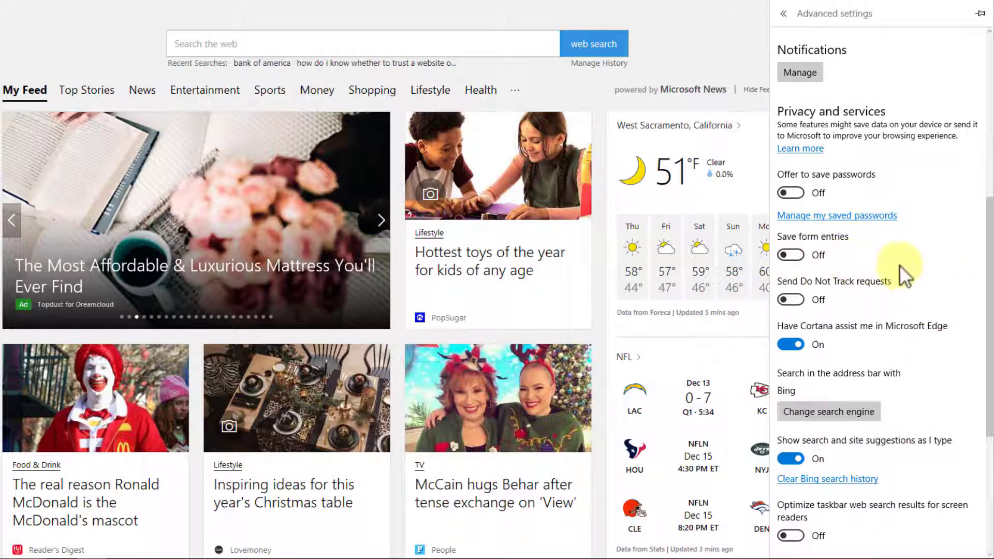
drag(987, 334, 983, 149)
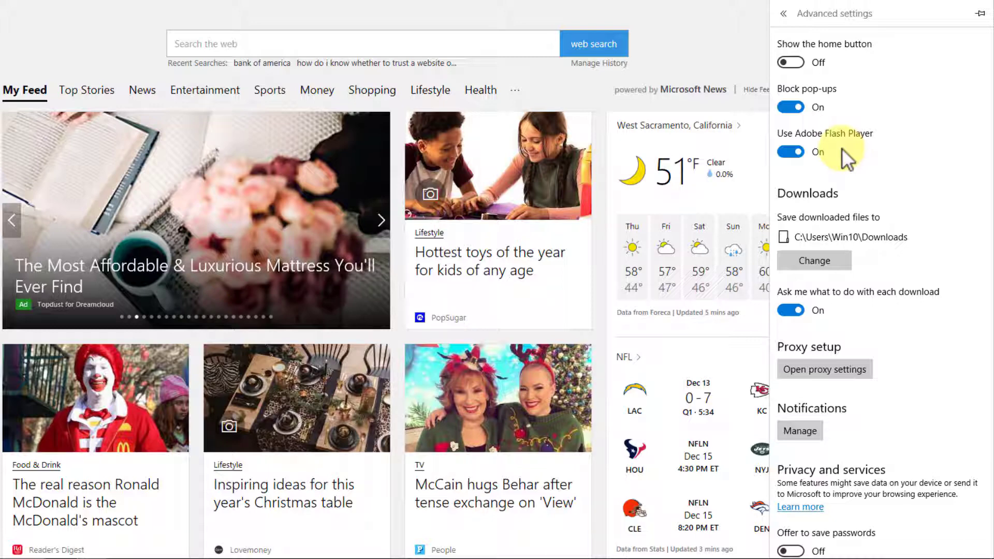
click(785, 151)
click(784, 151)
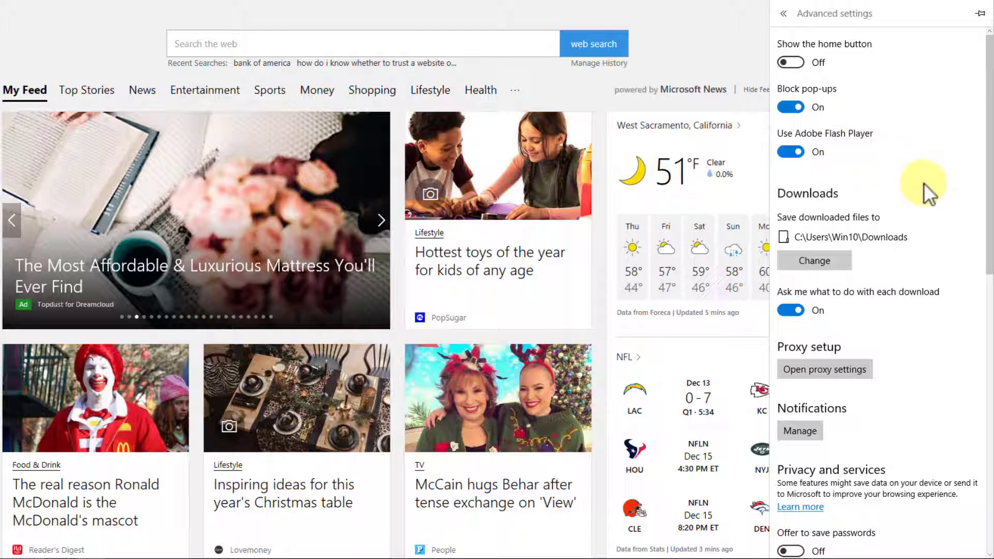
drag(989, 67, 989, 36)
- Close the settings pane, then reopen Settings and View advanced settings via the More menu
click(945, 53)
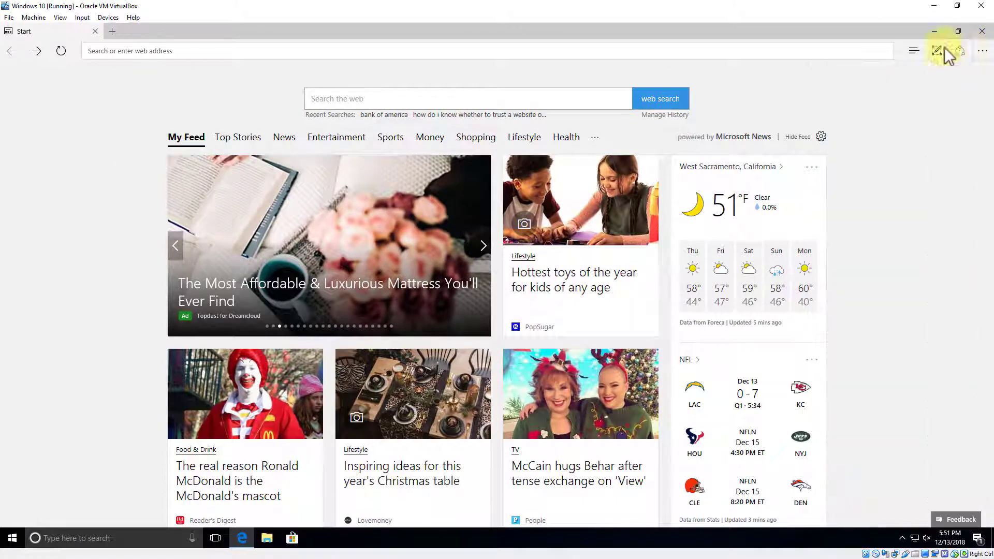
click(983, 51)
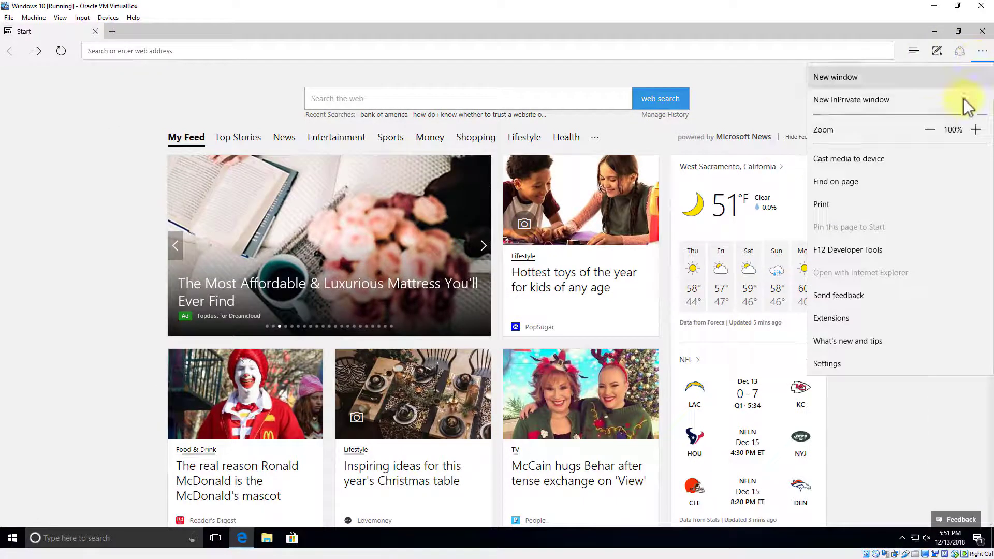
click(827, 364)
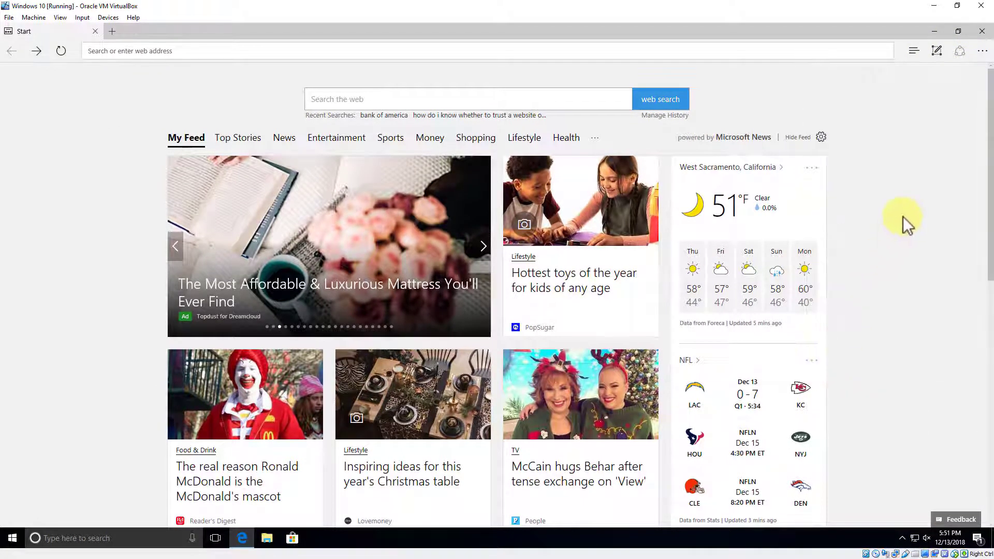
click(983, 51)
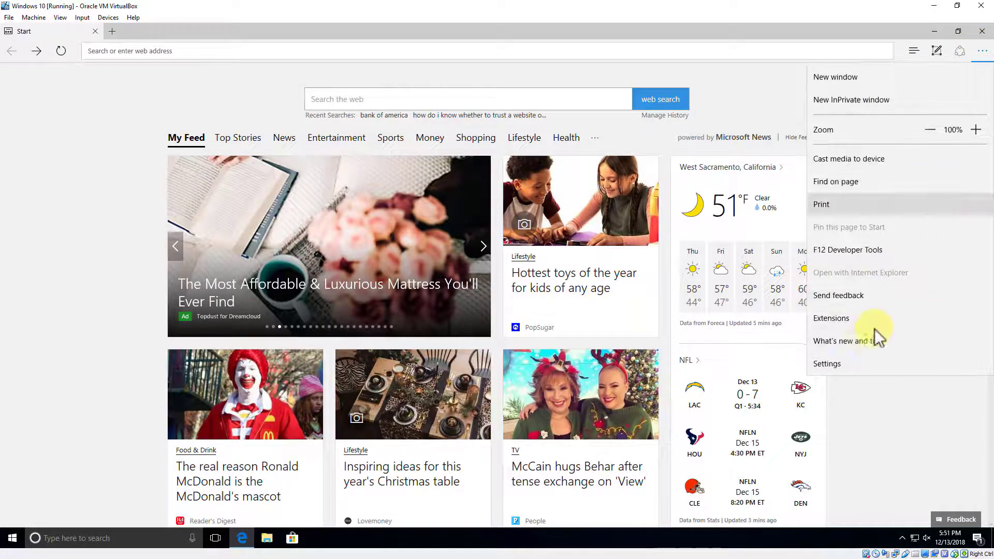
click(824, 364)
scroll(938, 266, down, 4)
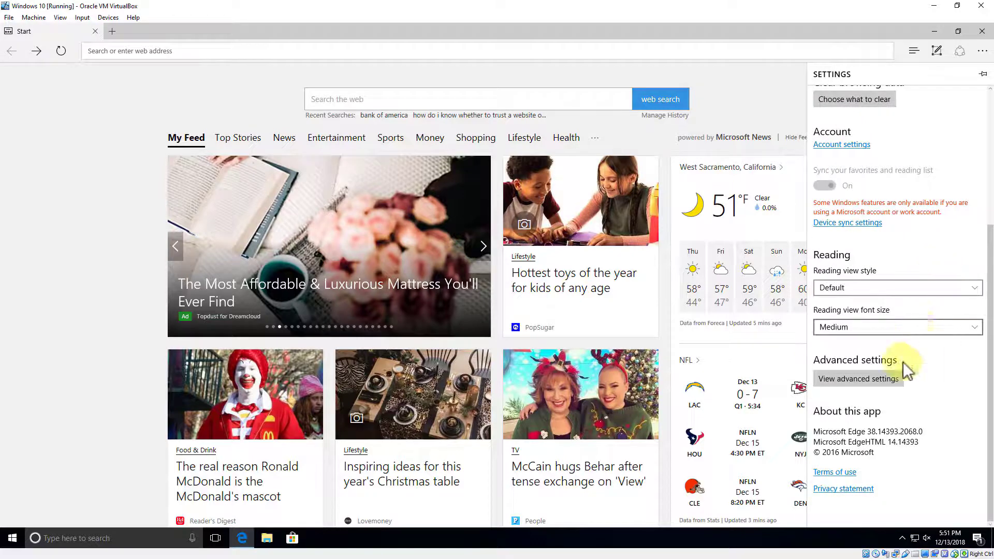
click(872, 380)
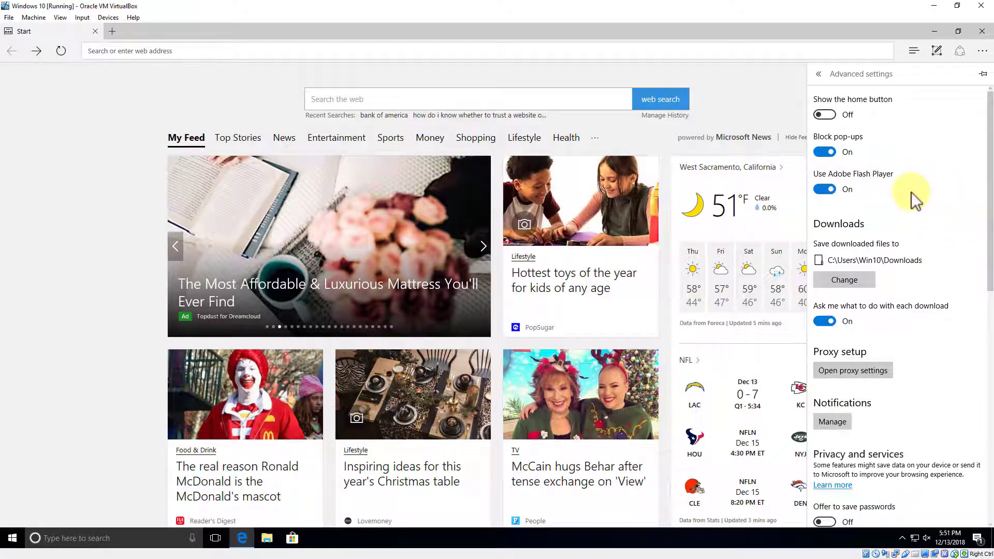